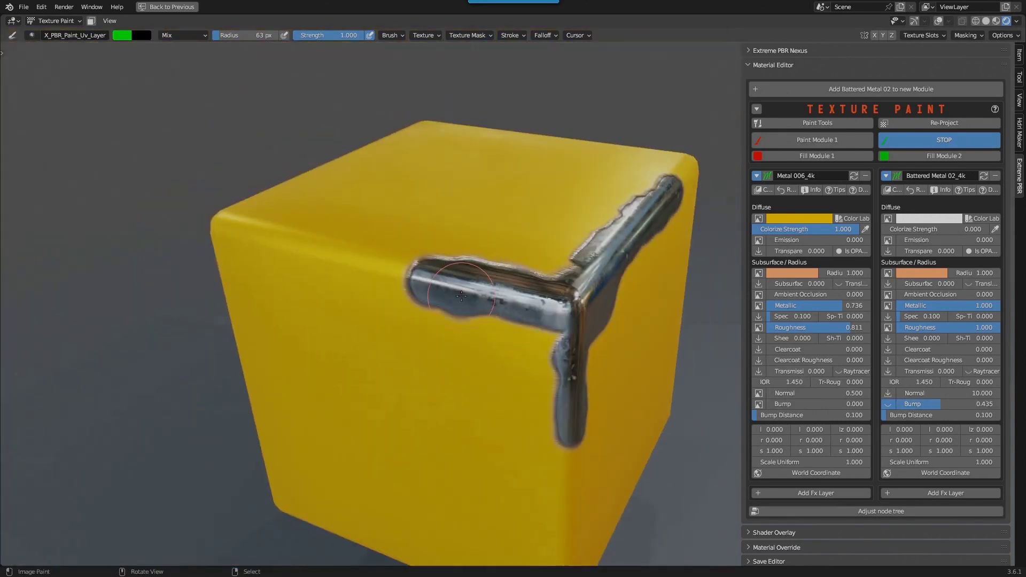
- Paint Metal 006 down the cube's corner edge and zoom in on the painted corner
left_click_drag(513, 353, 539, 284)
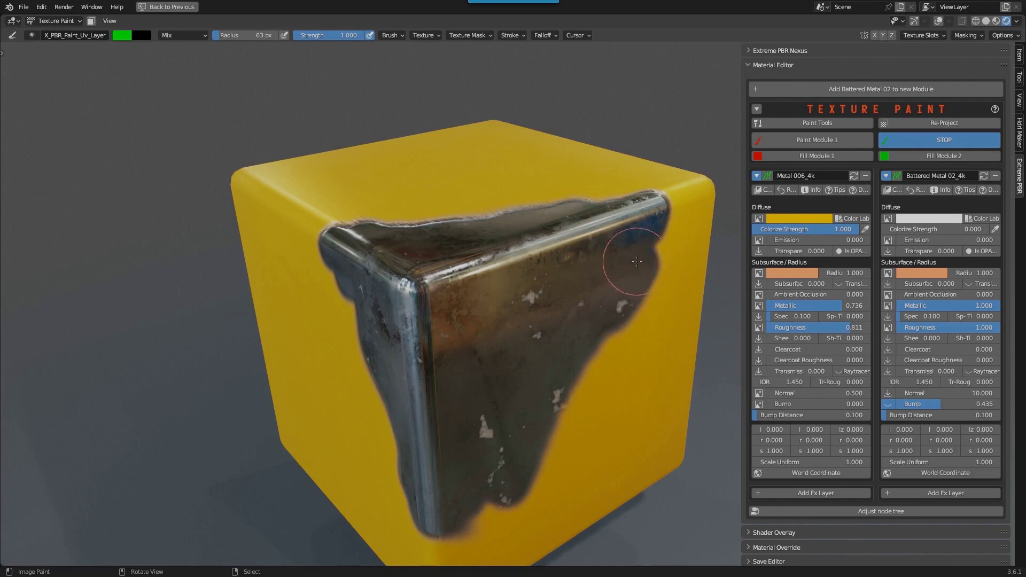
middle_click_drag(636, 261, 614, 263)
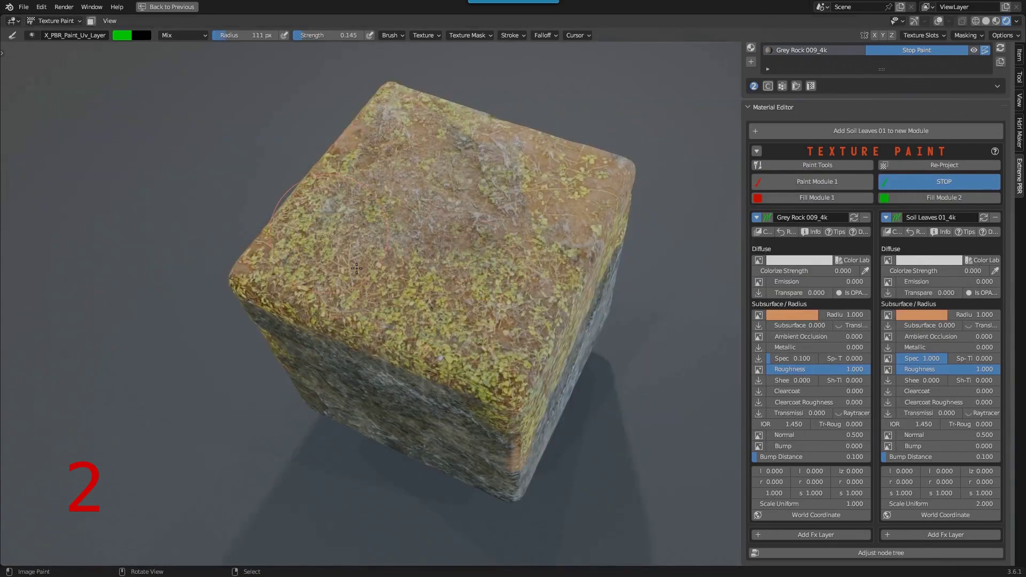
- Orbit to view the Grey Rock 009 cube from the front
middle_click_drag(356, 269, 570, 284)
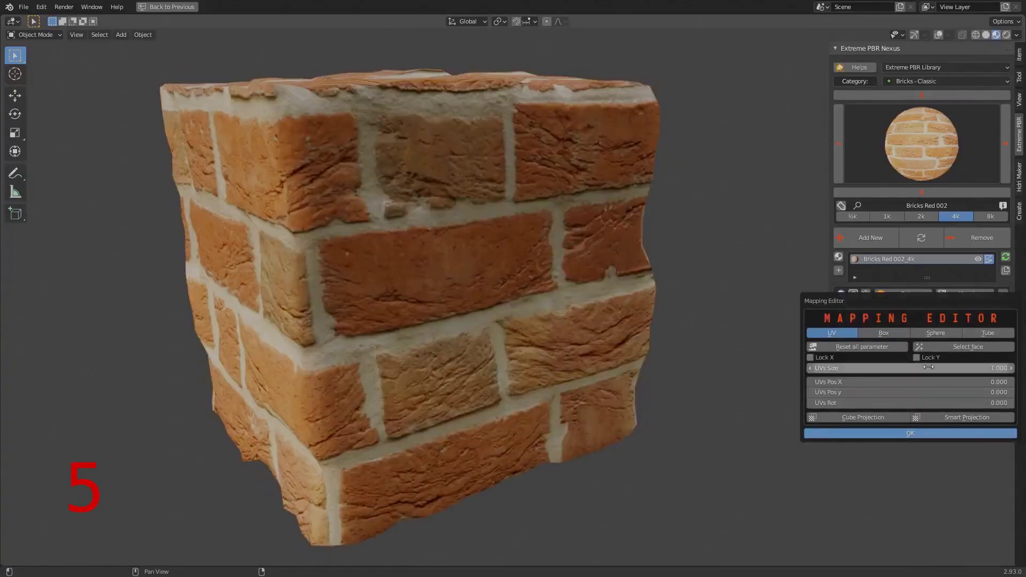
- Reset the brick UVs rotation to 0 so the bricks lie horizontal, using the mapping settings
left_click_drag(897, 393, 896, 399)
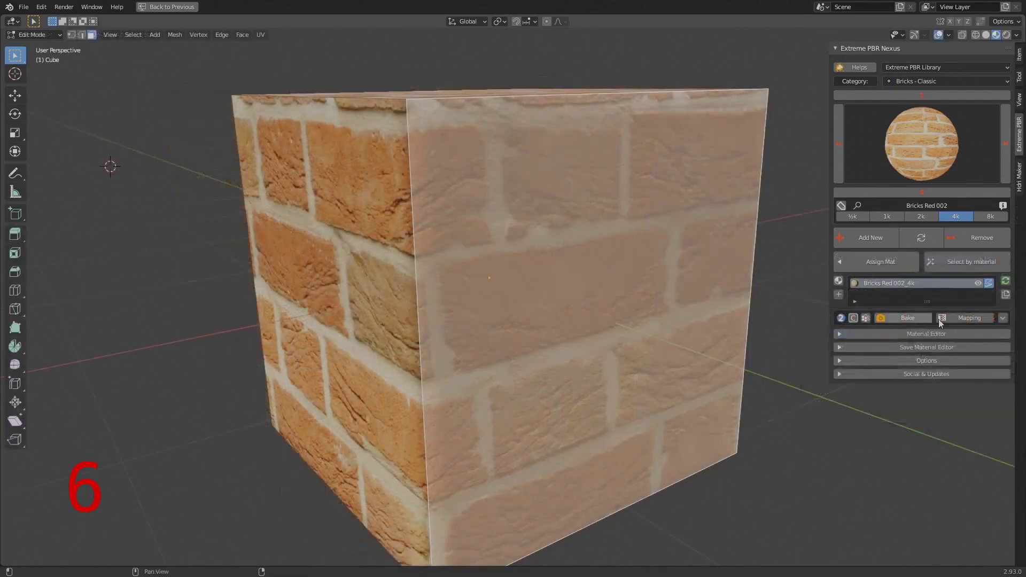
left_click(941, 320)
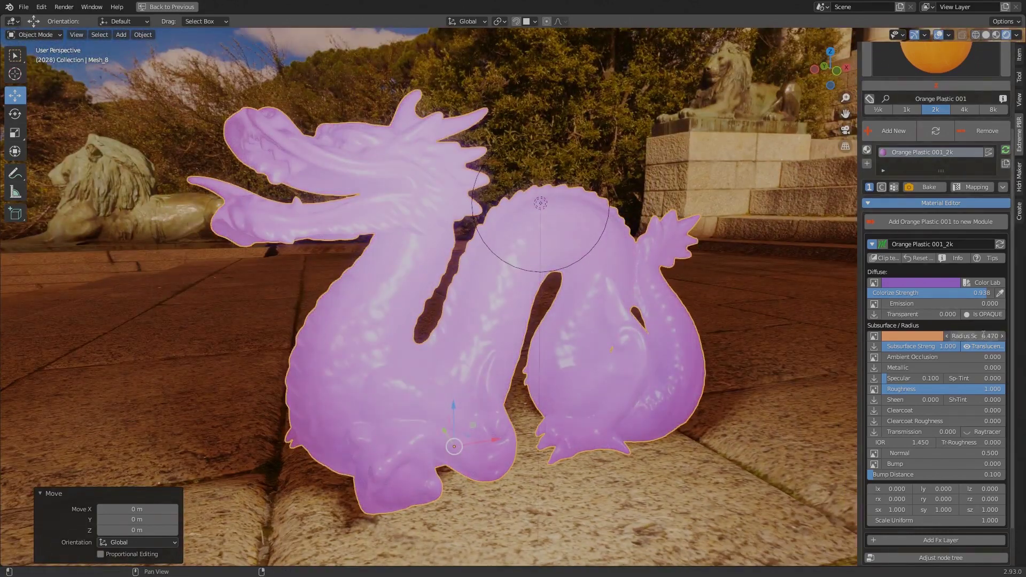
- Shift the dragon's colour through hues, then add Fingerprints 006 as a layer on the wooden slab
left_click(920, 283)
left_click_drag(921, 188, 954, 206)
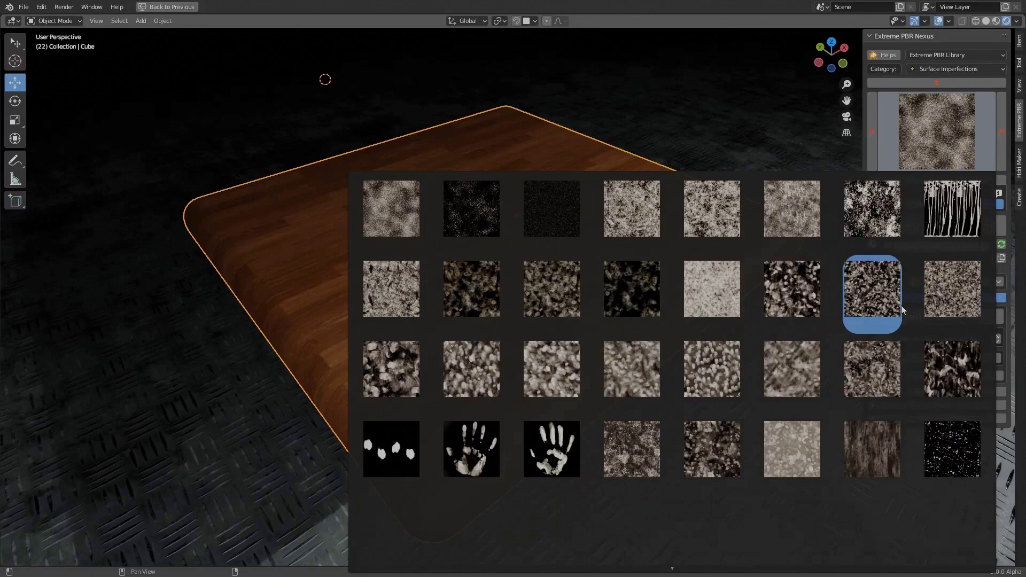
left_click(901, 306)
left_click(940, 359)
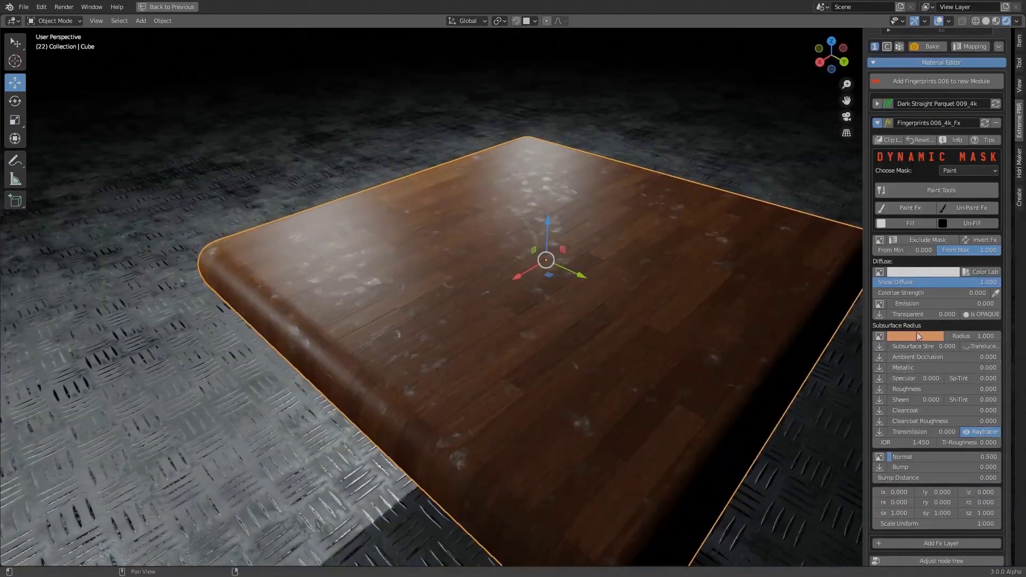
middle_click_drag(695, 332, 682, 328, "shift")
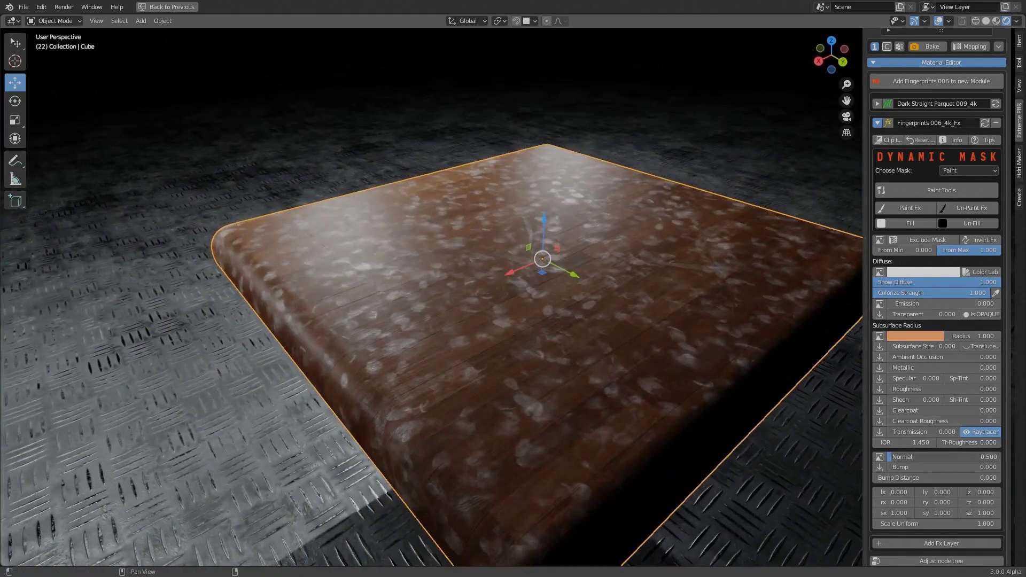
middle_click_drag(515, 403, 542, 417)
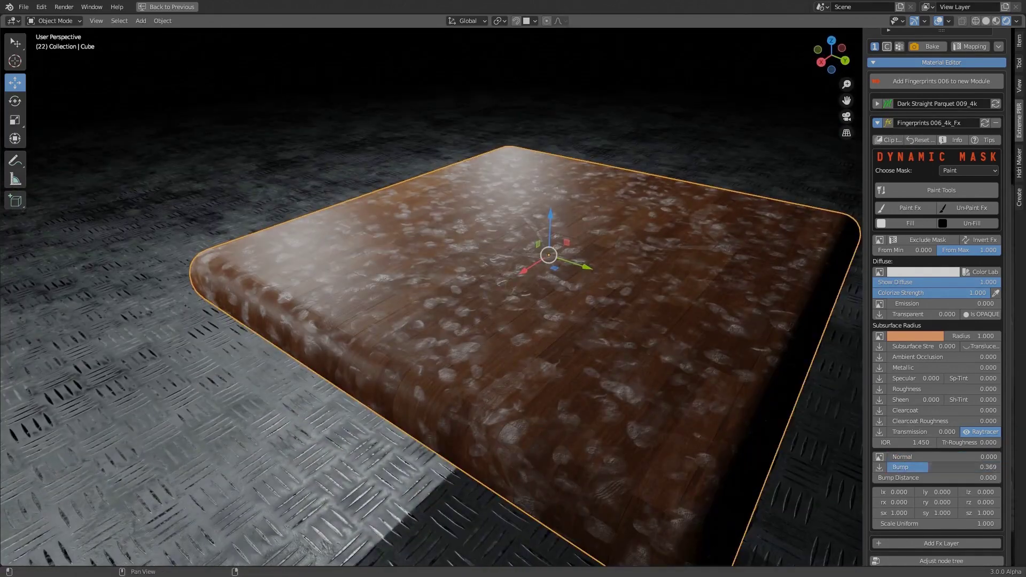
scroll(708, 362, "down", 2)
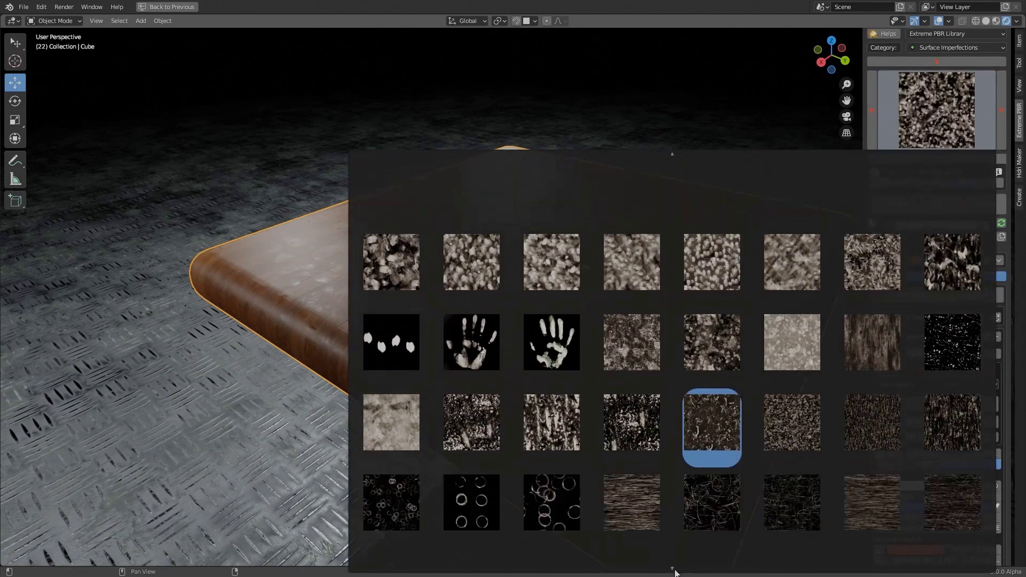
- Replace the fingerprints layer with Scratches 002 and view the whole slab from above
left_click(708, 464)
left_click(986, 337)
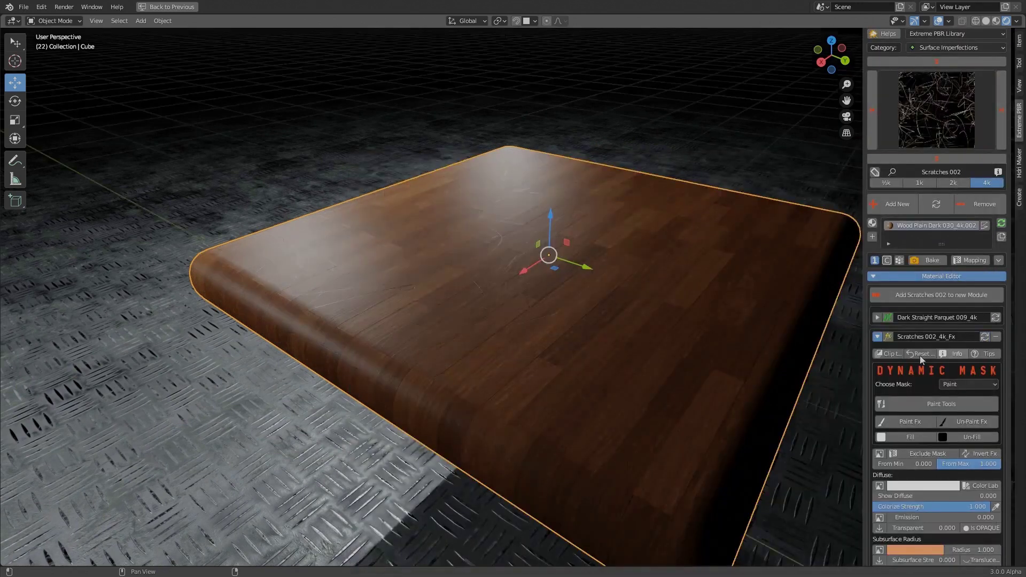
middle_click_drag(802, 353, 512, 351)
scroll(920, 425, "down", 1)
scroll(920, 425, "down", 6)
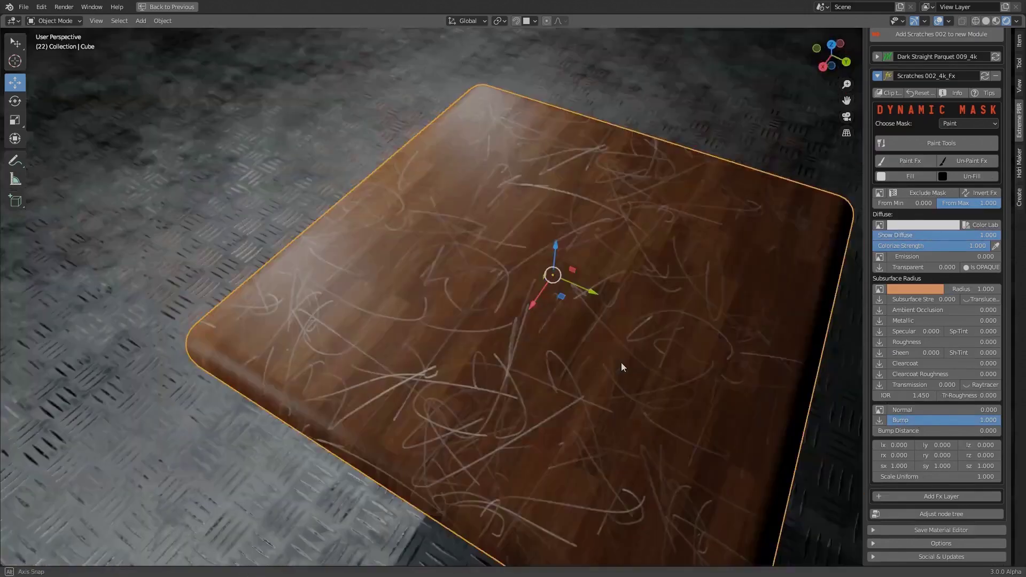
middle_click_drag(621, 363, 797, 337)
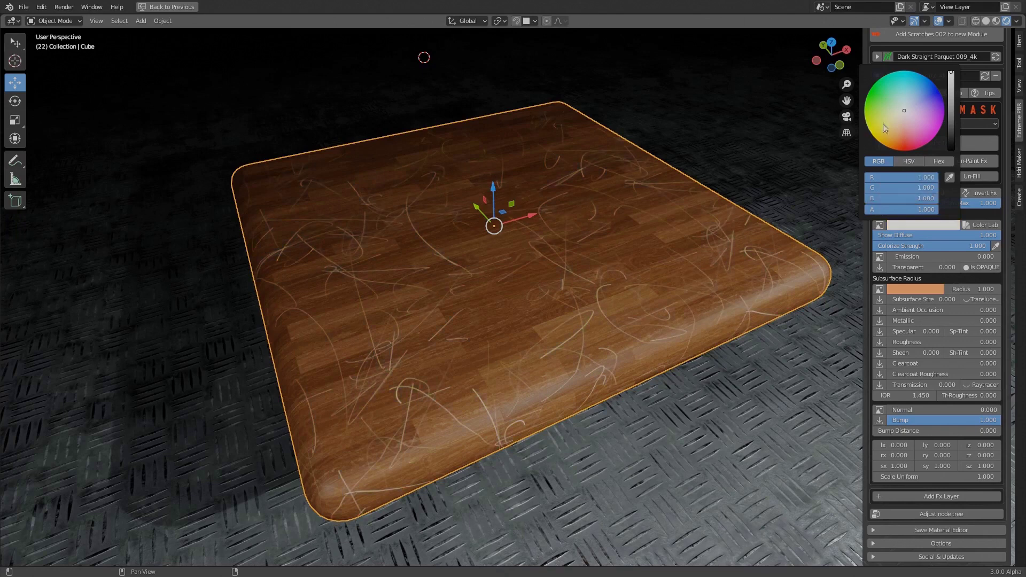
scroll(910, 142, "up", 7)
- Swap the scratches layer for Fingerprints 014 from the texture library
left_click(949, 119)
left_click(945, 428)
scroll(993, 265, "down", 4)
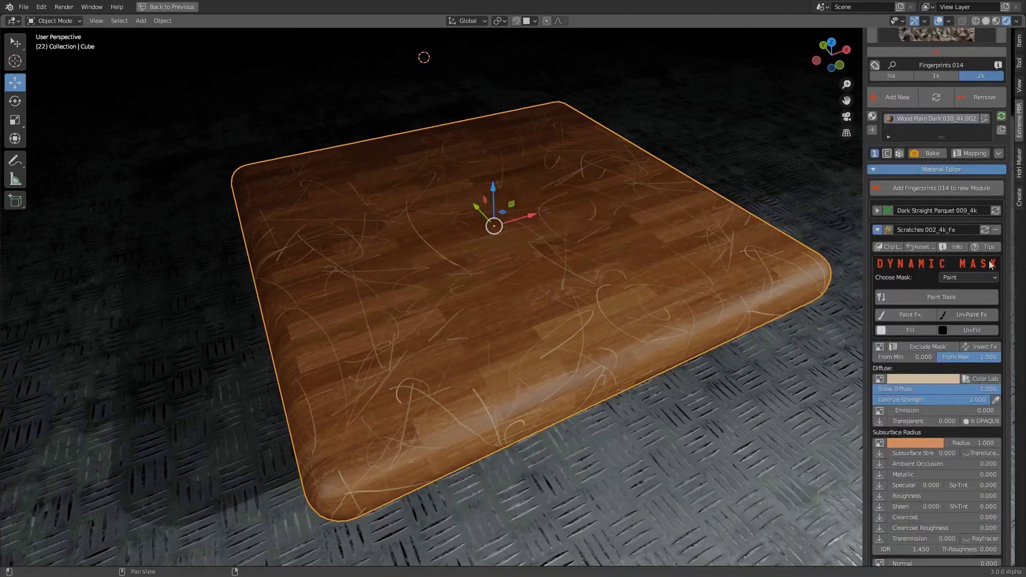
left_click(985, 230)
middle_click_drag(513, 361, 578, 366)
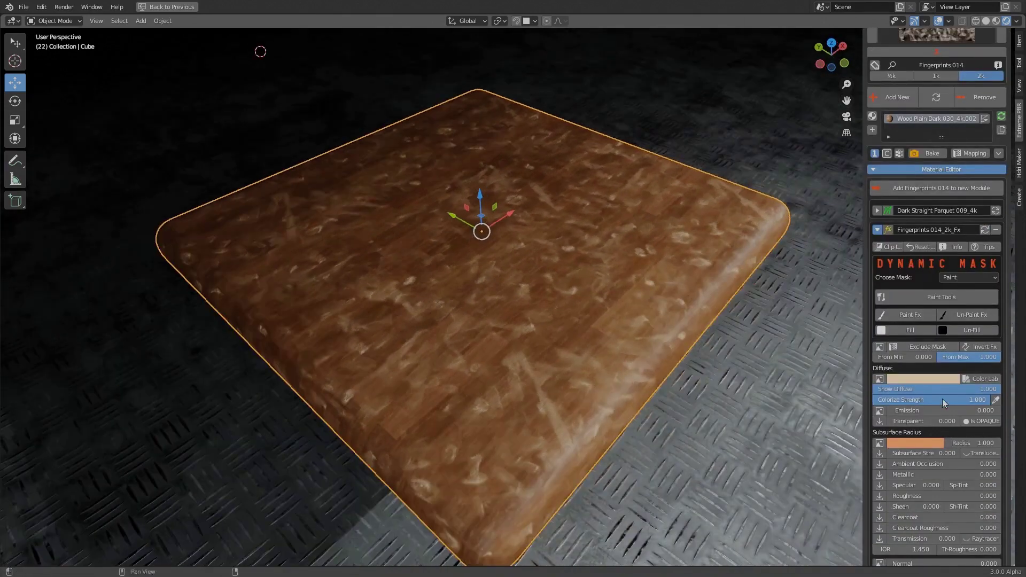
scroll(972, 392, "up", 3)
- Hand-paint fingerprints onto the slab, ending with Dynamic Mask From Max at 0.736
left_click(970, 394)
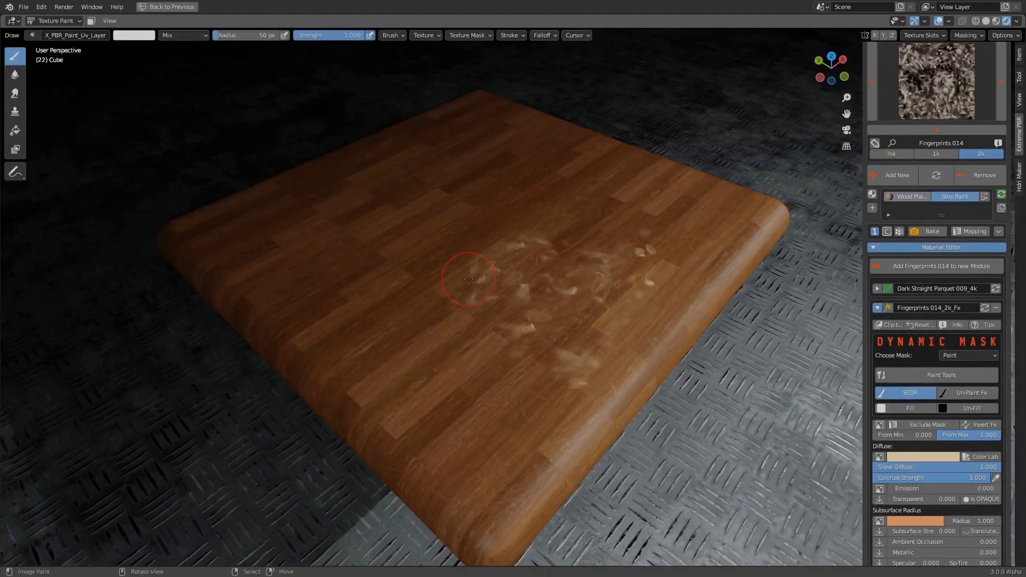
middle_click_drag(257, 304, 598, 417)
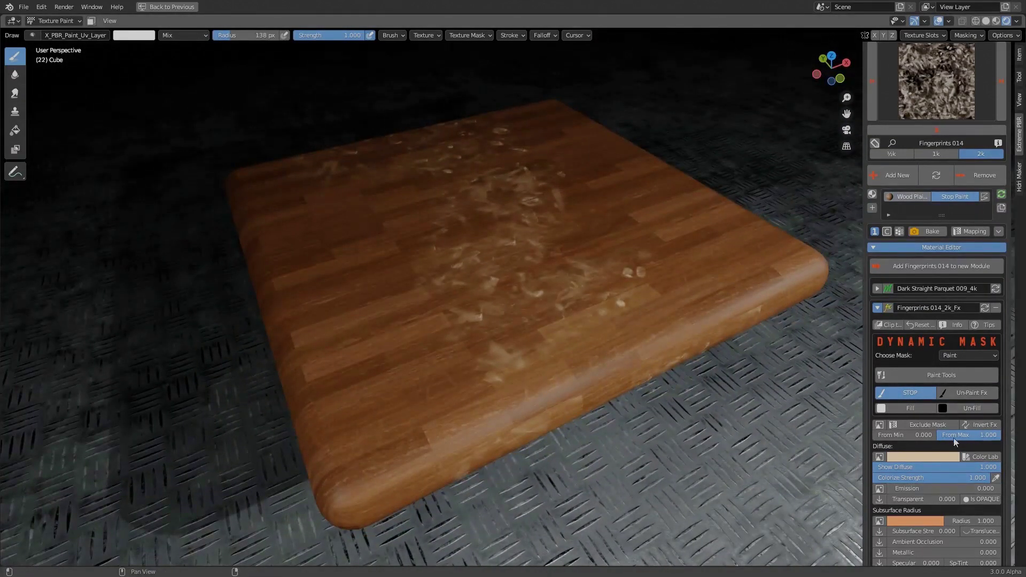
left_click_drag(954, 437, 899, 438)
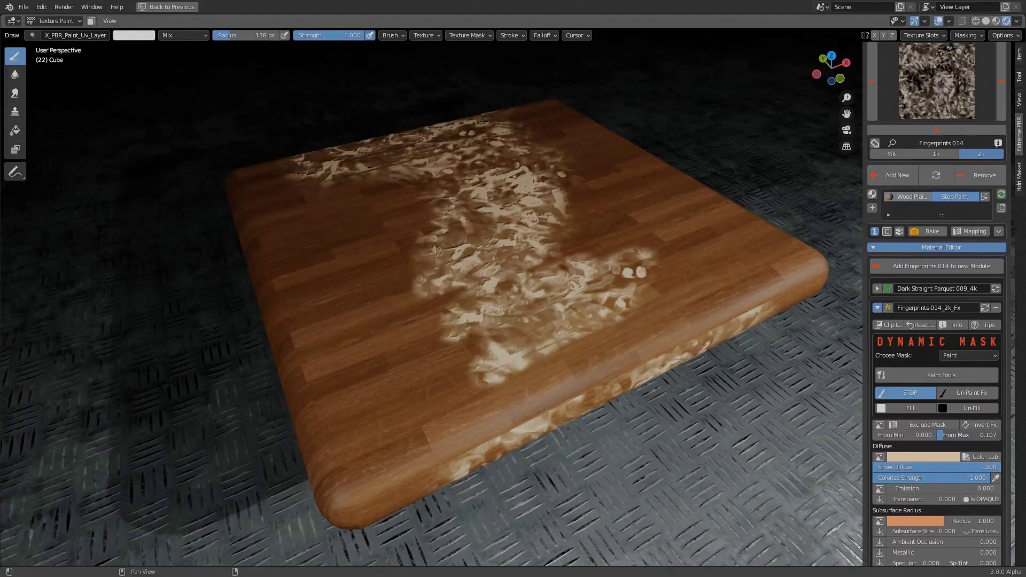
scroll(943, 498, "down", 3)
scroll(943, 498, "down", 3)
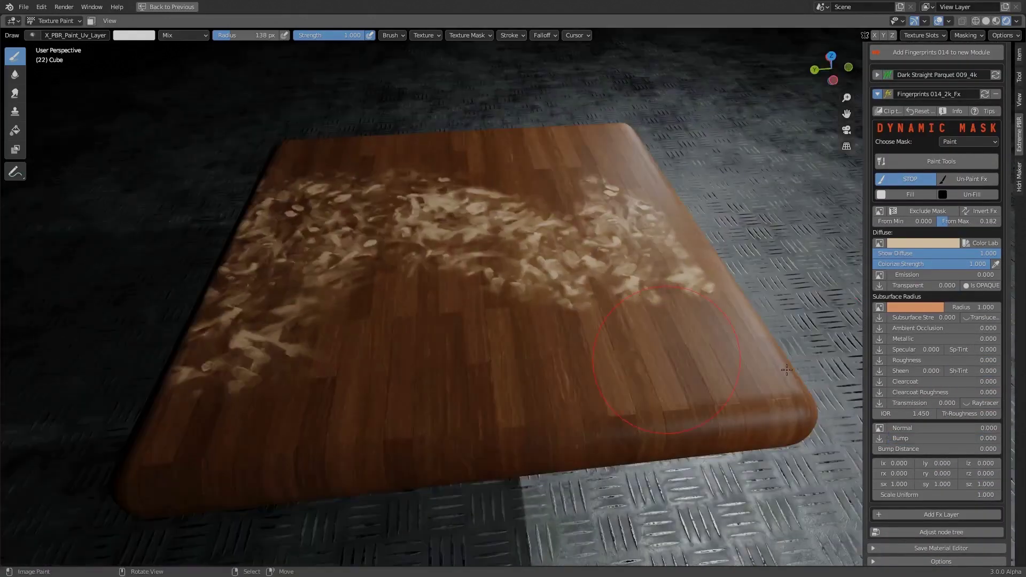
middle_click_drag(465, 352, 603, 385)
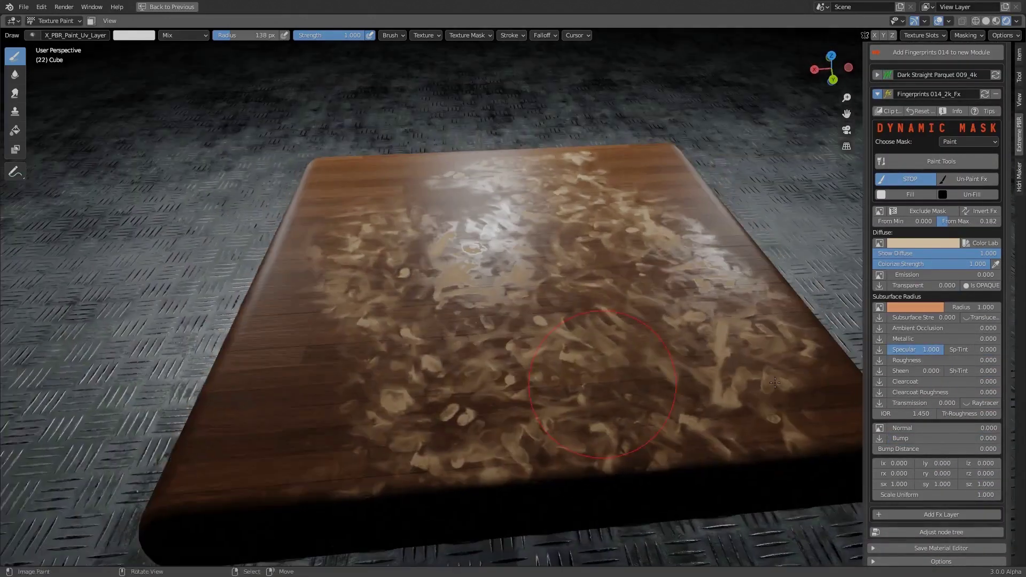
left_click_drag(971, 220, 995, 221)
mouse_move(706, 337)
middle_mouse_down()
mouse_move(744, 347)
mouse_move(657, 353)
mouse_move(722, 369)
middle_mouse_up()
scroll(949, 410, "up", 1)
scroll(948, 410, "up", 5)
- Pick Round Stains 003 and paint ring stains across the wooden slab's top in two passes
left_click(944, 150)
scroll(641, 401, "down", 2)
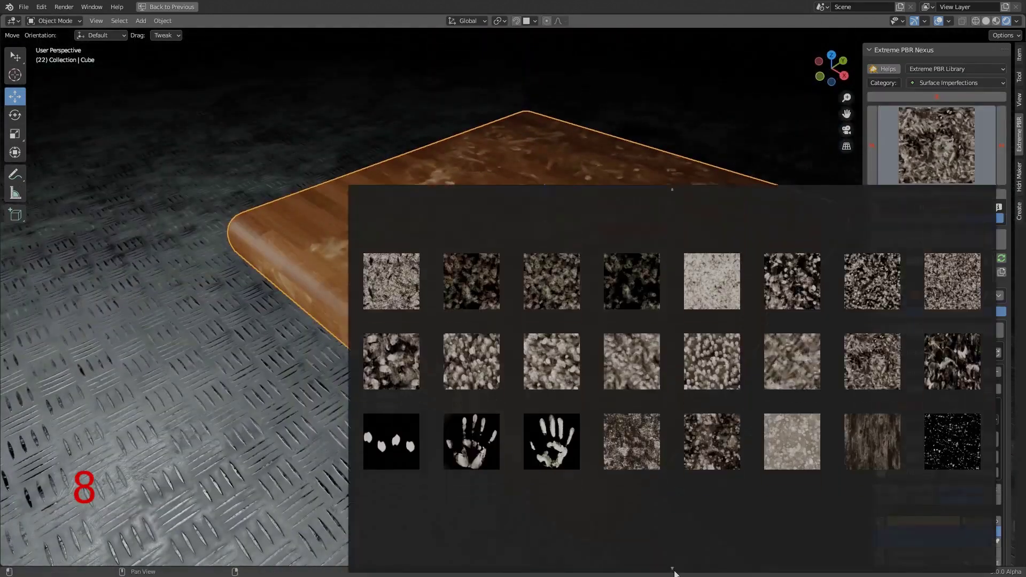
scroll(642, 401, "down", 2)
left_click(565, 390)
scroll(992, 475, "down", 5)
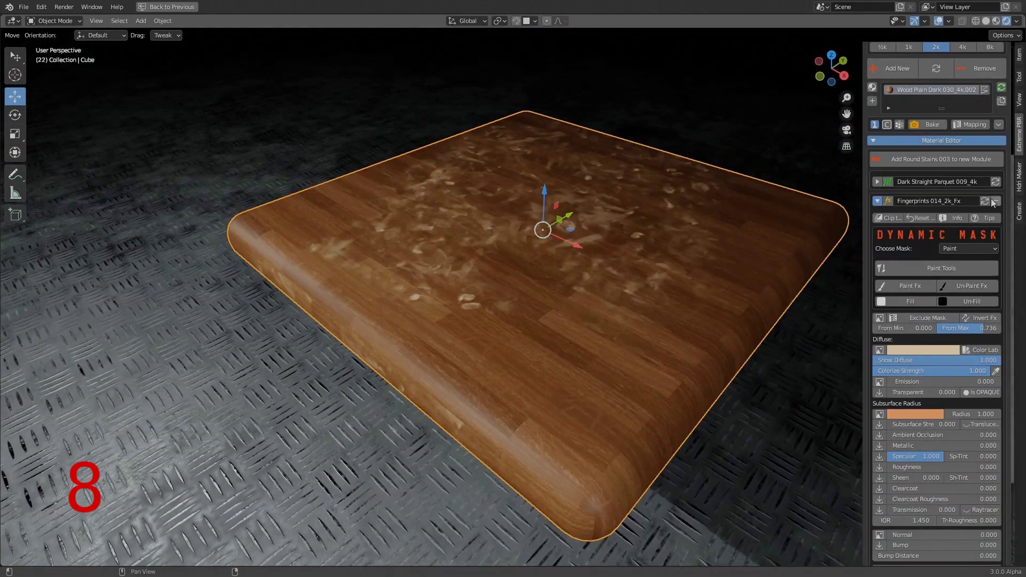
left_click(910, 285)
mouse_move(722, 362)
middle_mouse_down()
mouse_move(615, 329)
mouse_move(481, 265)
middle_mouse_up()
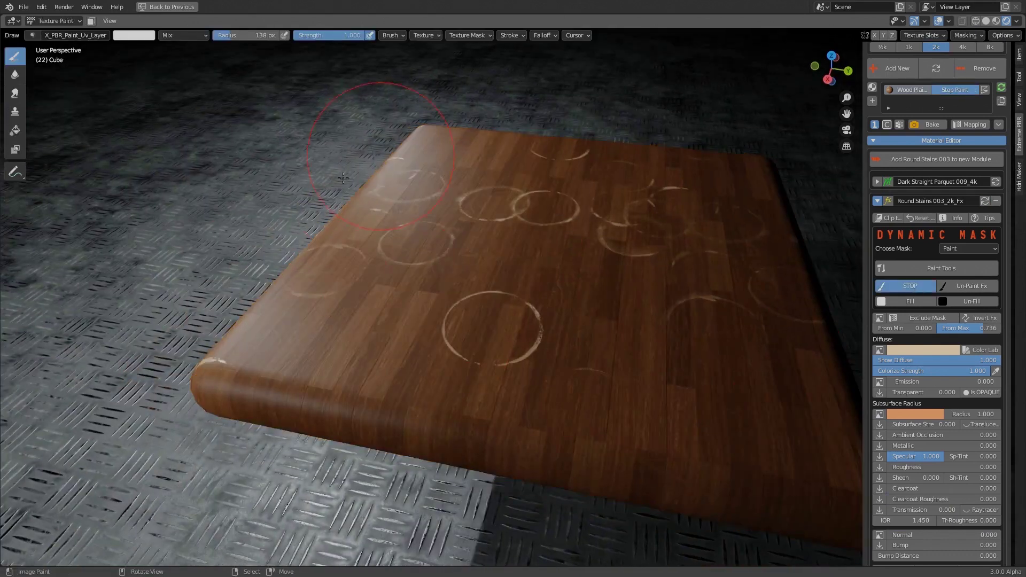
left_click(906, 286)
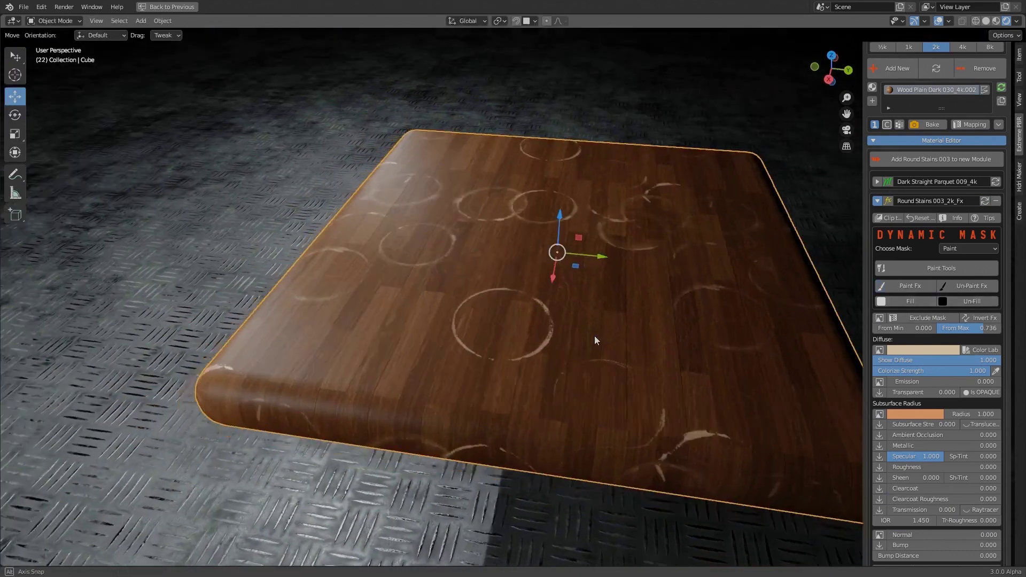
middle_click_drag(596, 344, 638, 320)
middle_click_drag(555, 380, 653, 435)
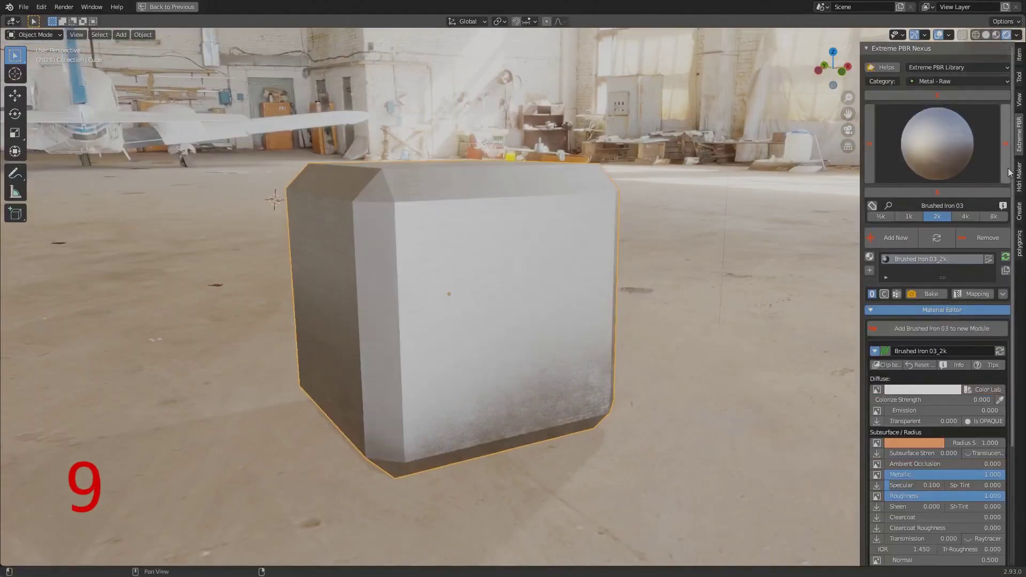
- Add Brushed Gold 02 as a layer masked by the Extreme PBR mask.png image
left_click(963, 147)
left_click(941, 239)
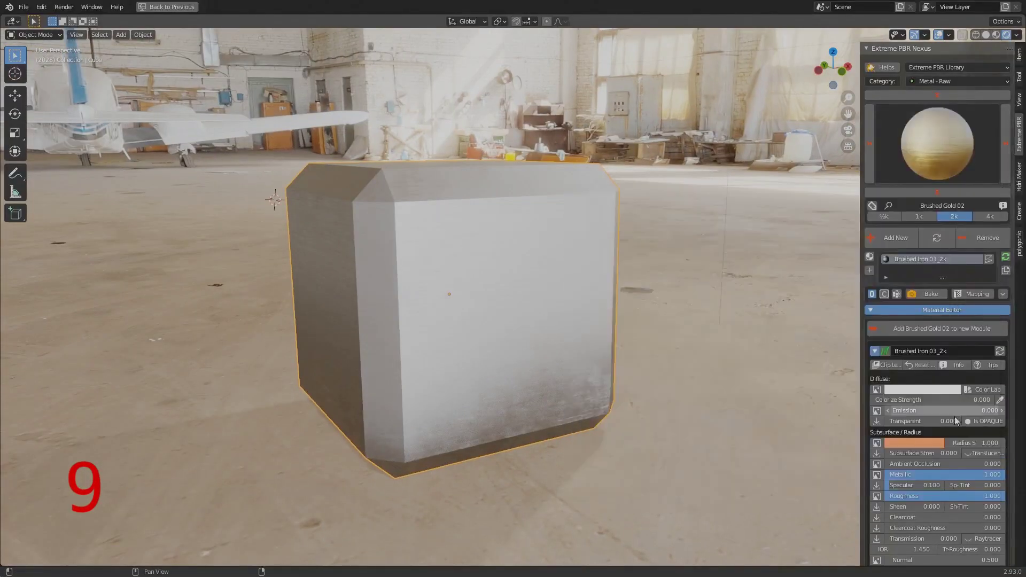
scroll(958, 457, "down", 5)
left_click(957, 497)
scroll(958, 408, "down", 5)
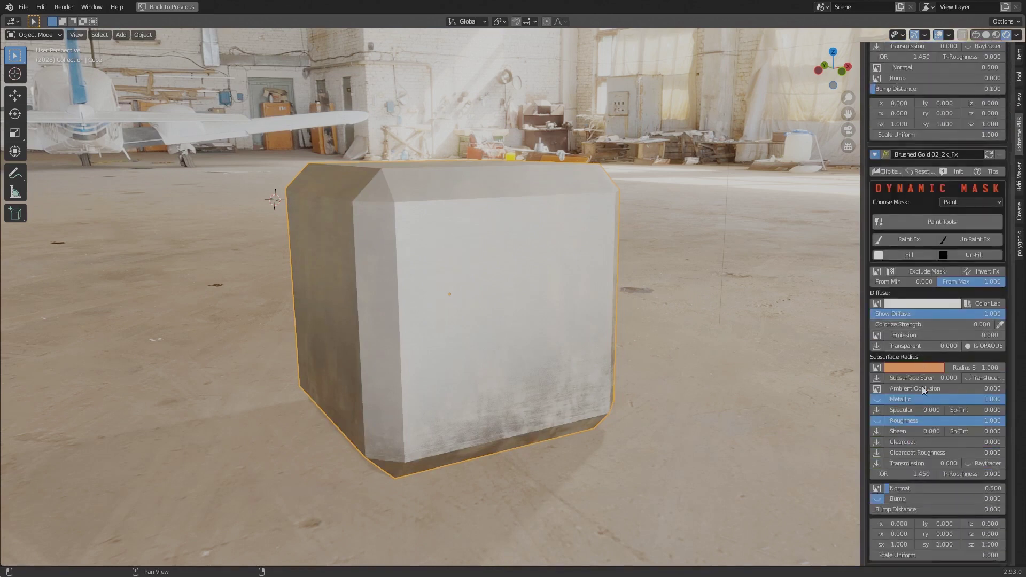
scroll(922, 386, "down", 1)
left_click(877, 283)
left_click(929, 281)
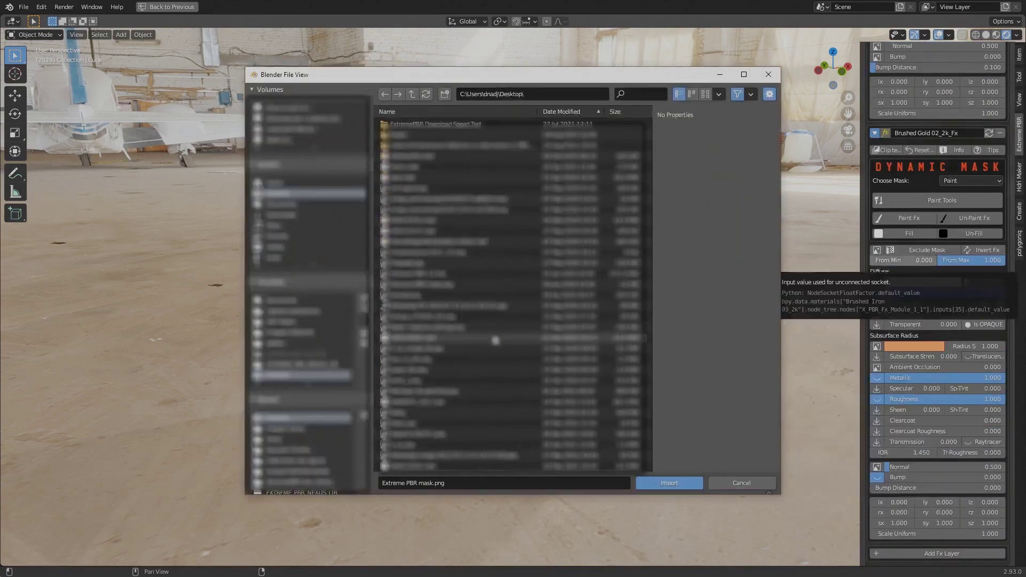
double_click(496, 340)
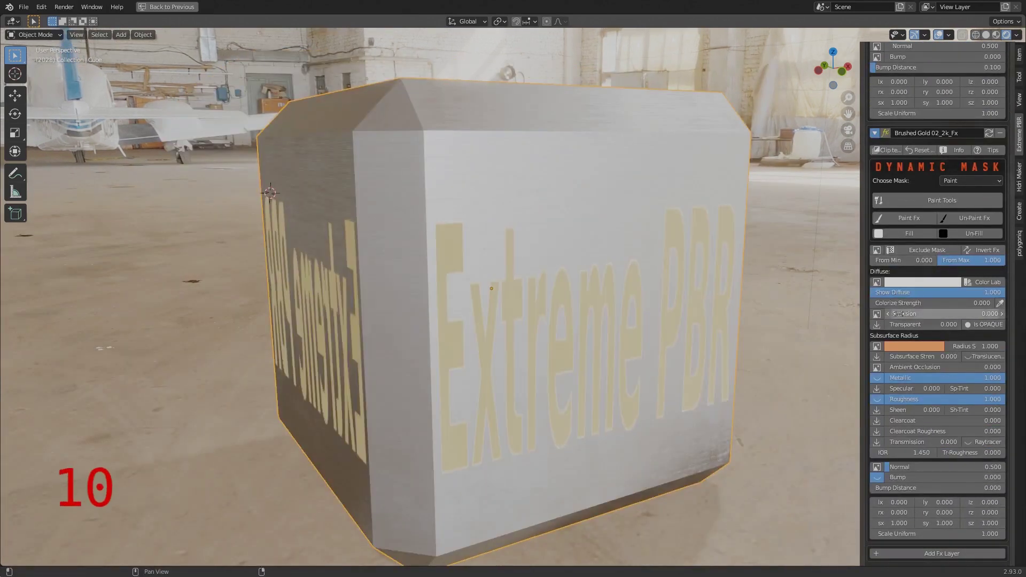
- Raise the lettering's Colorize Strength to about 0.5, then enable displacement on the Soil 004 ground plane
left_click_drag(899, 303, 934, 303)
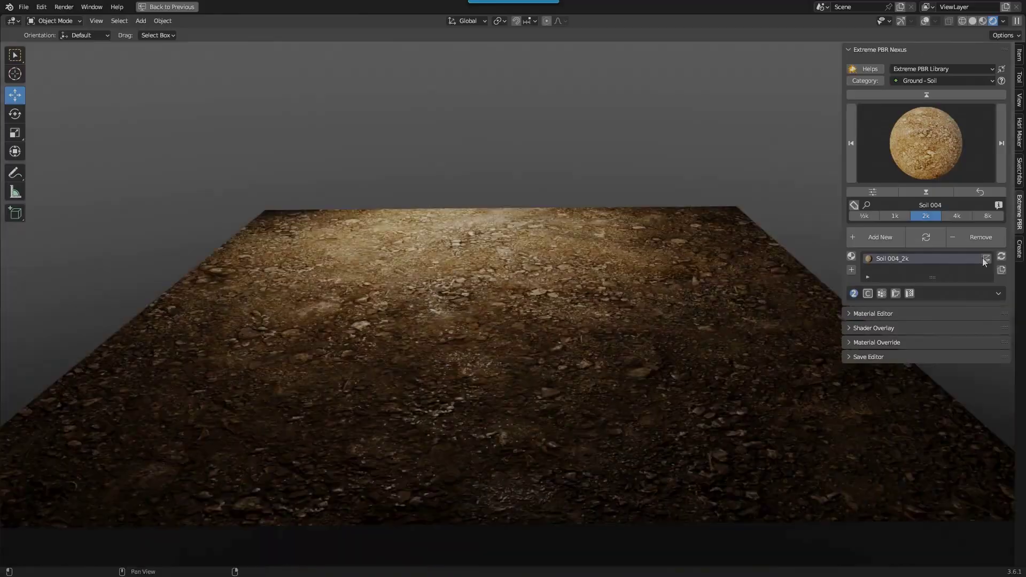
left_click(985, 262)
middle_click_drag(621, 309, 768, 323)
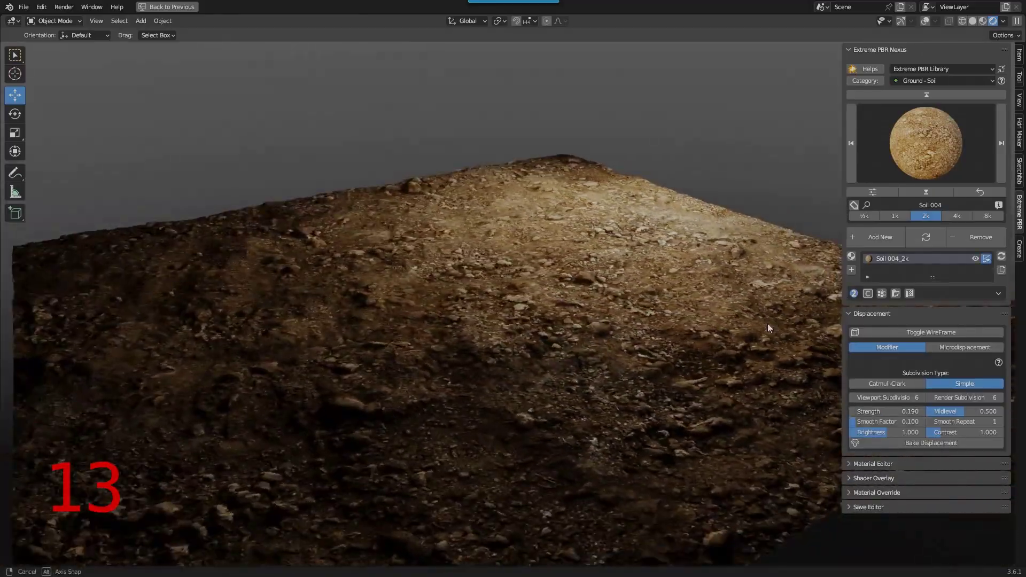
- Increase the Red Worn Bricks 014 displacement strength and viewport subdivision, then orbit the raised surface
left_click(955, 163)
left_click_drag(882, 411, 914, 412)
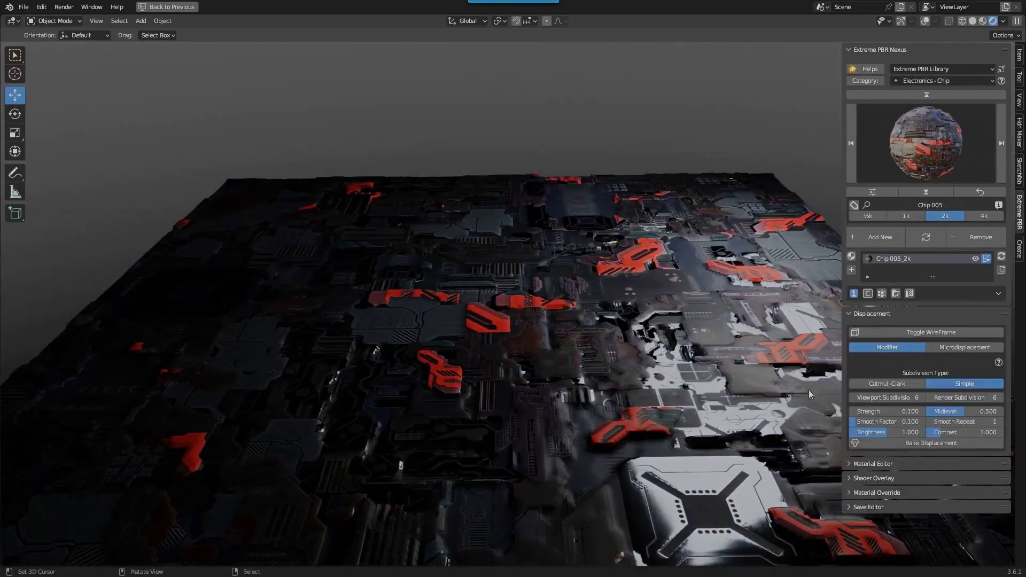
left_click(921, 398)
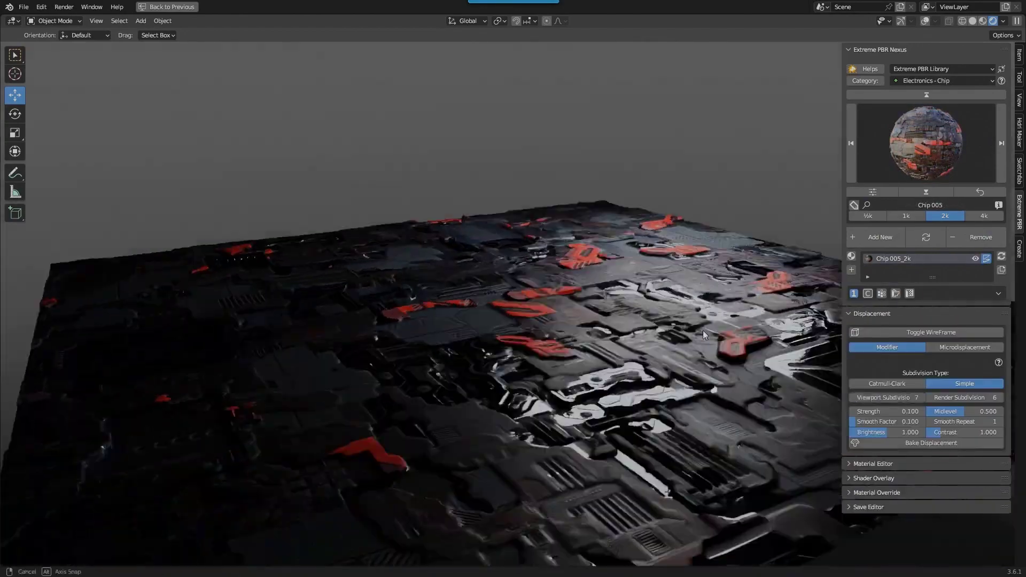
left_click_drag(882, 411, 906, 411)
middle_click_drag(802, 401, 711, 361)
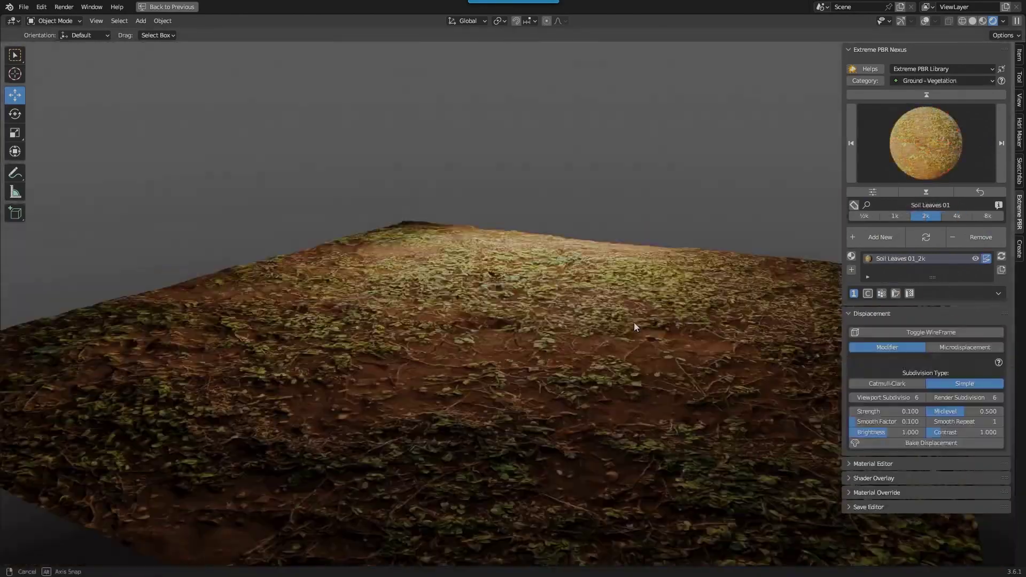